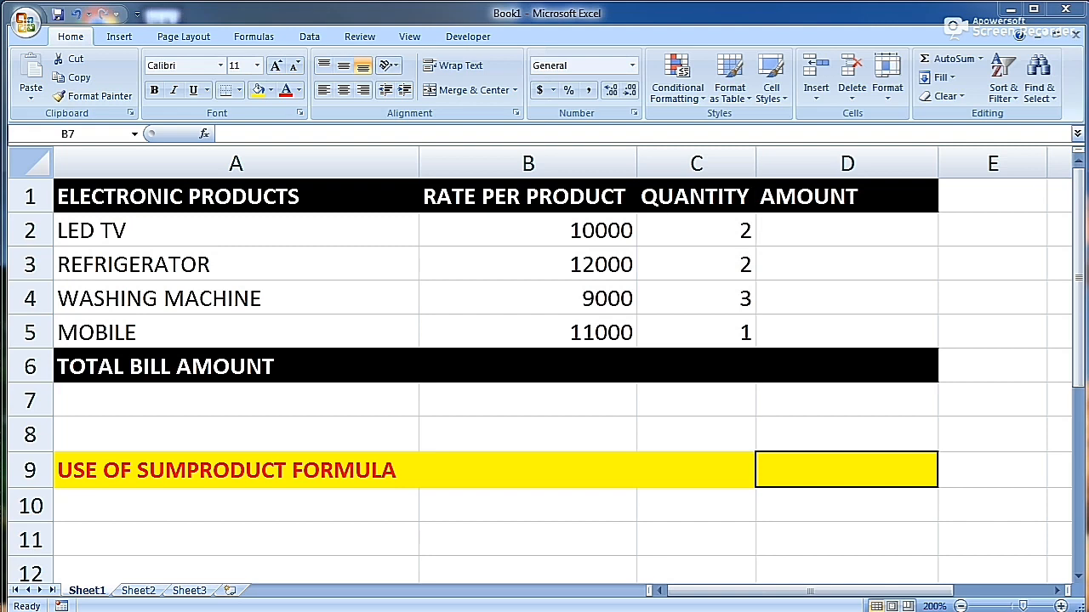
# Review the electronic products in column A with their rates in B2:B5 and quantities in C2:C5
pyautogui.click(316, 238)
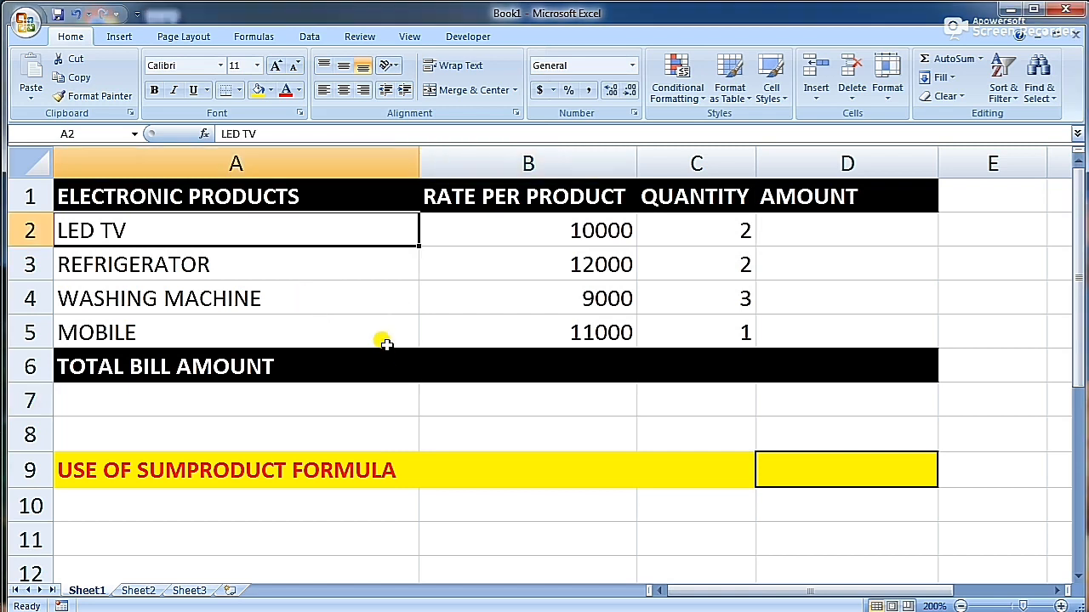
pyautogui.click(280, 332)
pyautogui.click(501, 228)
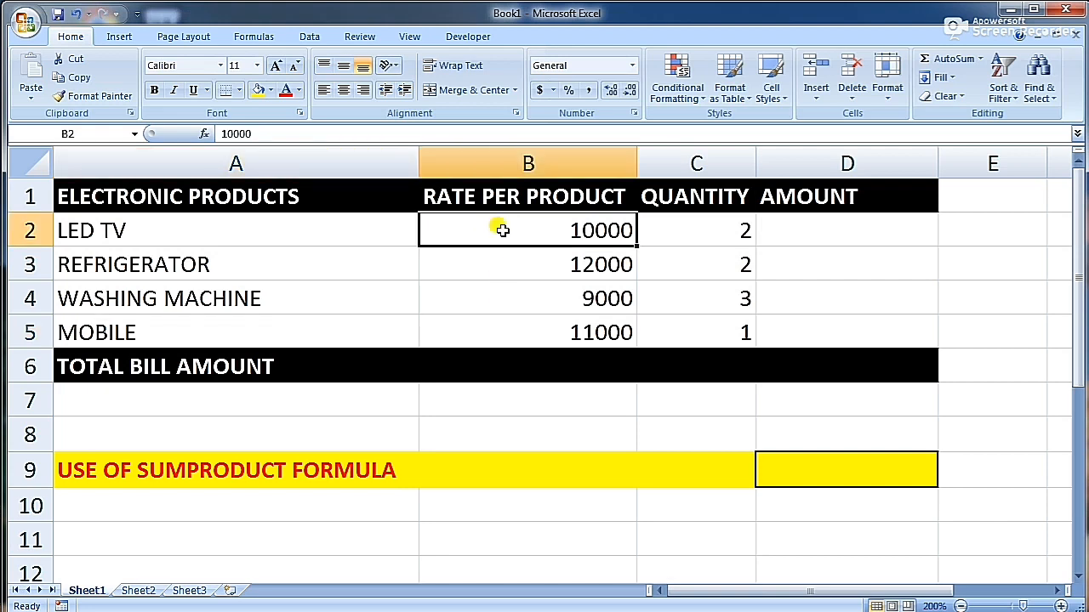
pyautogui.click(503, 255)
pyautogui.moveTo(502, 238); pyautogui.dragTo(521, 338)
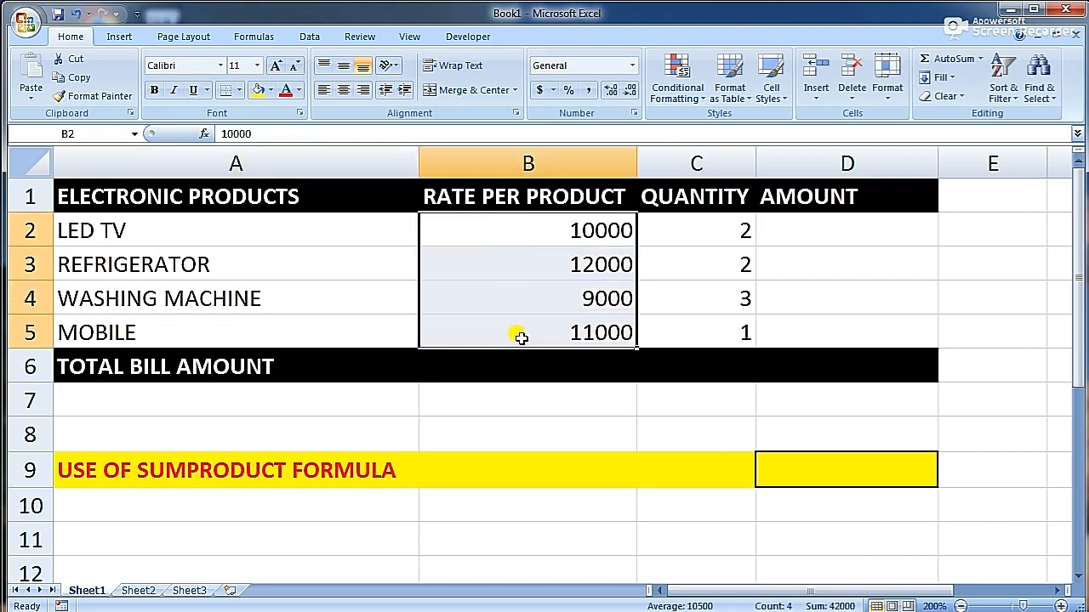
pyautogui.moveTo(676, 222); pyautogui.dragTo(684, 337)
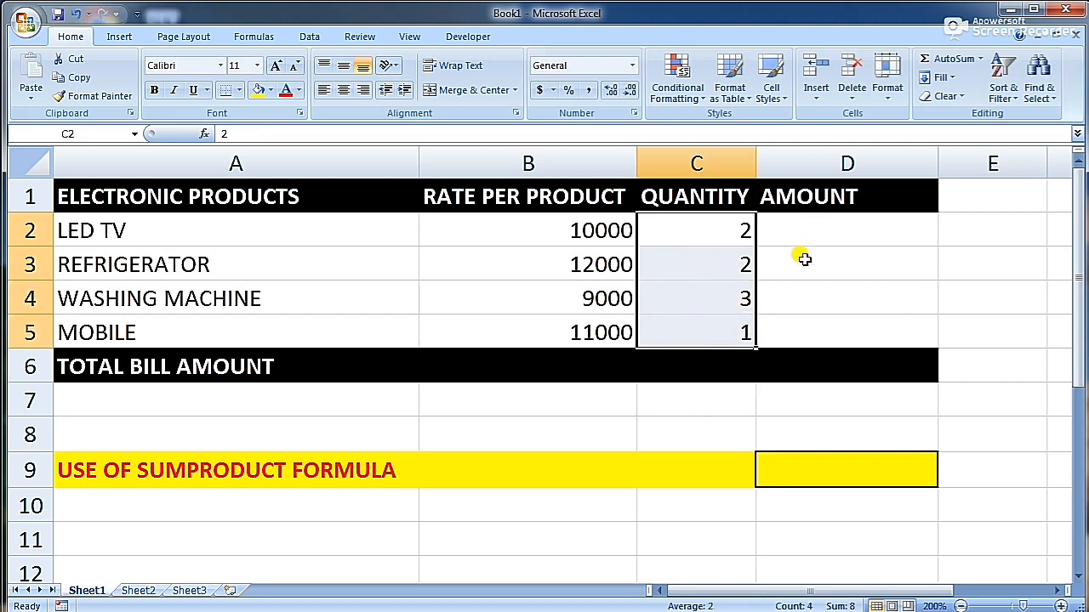
# Examine the empty amount cells D2:D5, the total bill cell D6 and the SUMPRODUCT result cell D9
pyautogui.click(800, 223)
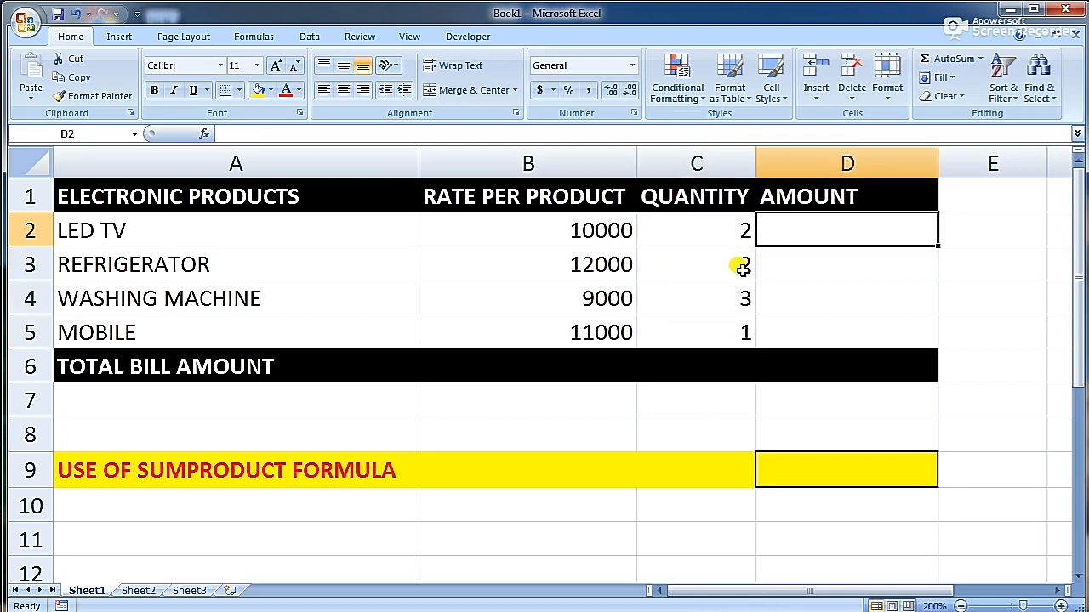
pyautogui.click(808, 255)
pyautogui.click(799, 223)
pyautogui.click(784, 259)
pyautogui.click(797, 232)
pyautogui.click(798, 260)
pyautogui.click(803, 223)
pyautogui.click(805, 265)
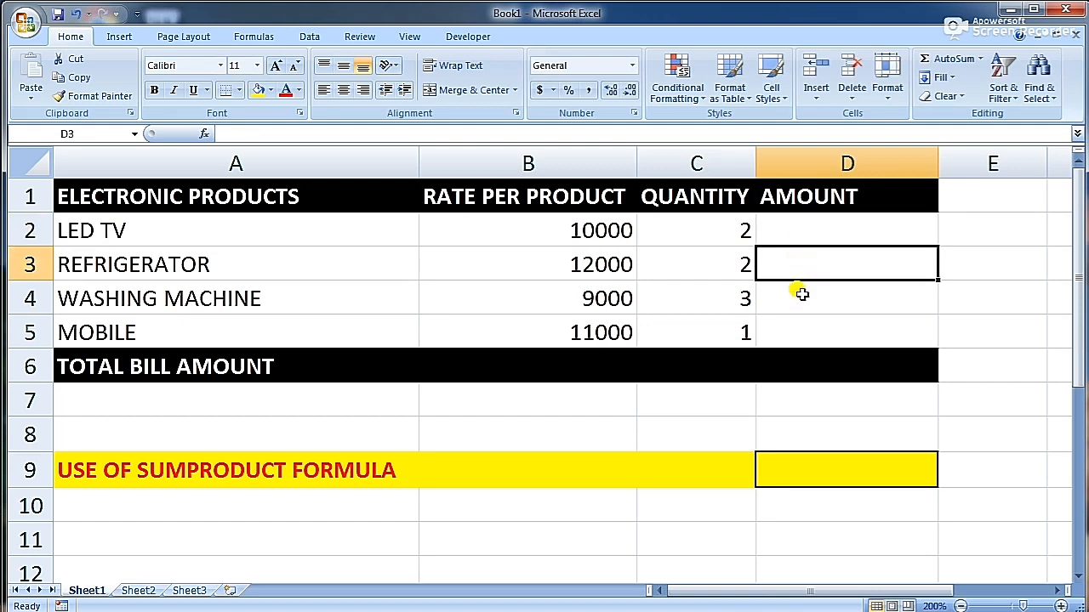
pyautogui.click(799, 300)
pyautogui.click(798, 332)
pyautogui.click(795, 369)
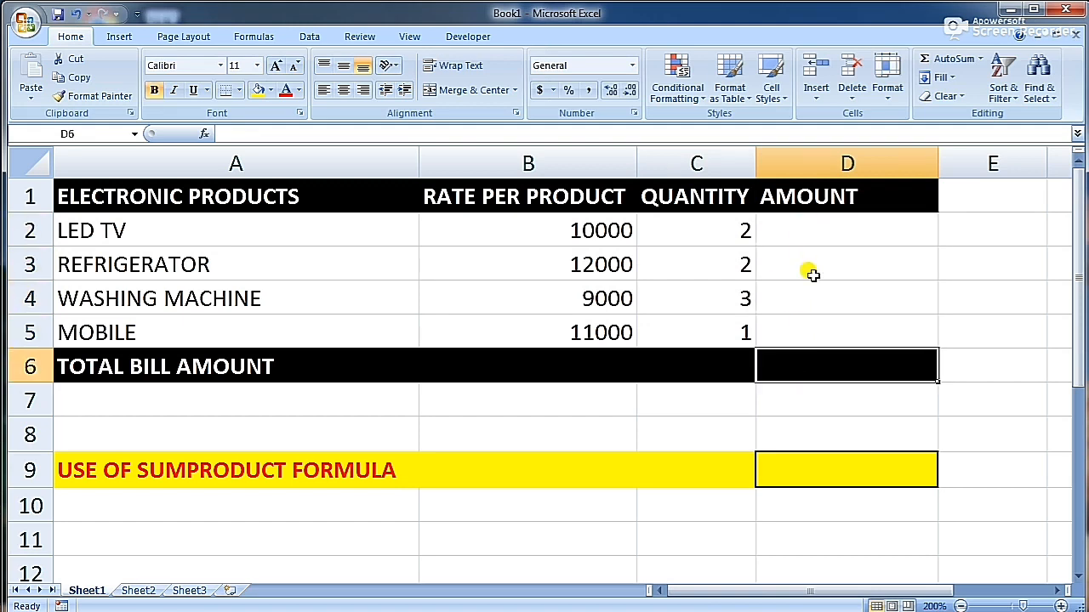
pyautogui.click(800, 405)
pyautogui.click(798, 361)
pyautogui.click(818, 470)
pyautogui.click(815, 364)
pyautogui.click(782, 472)
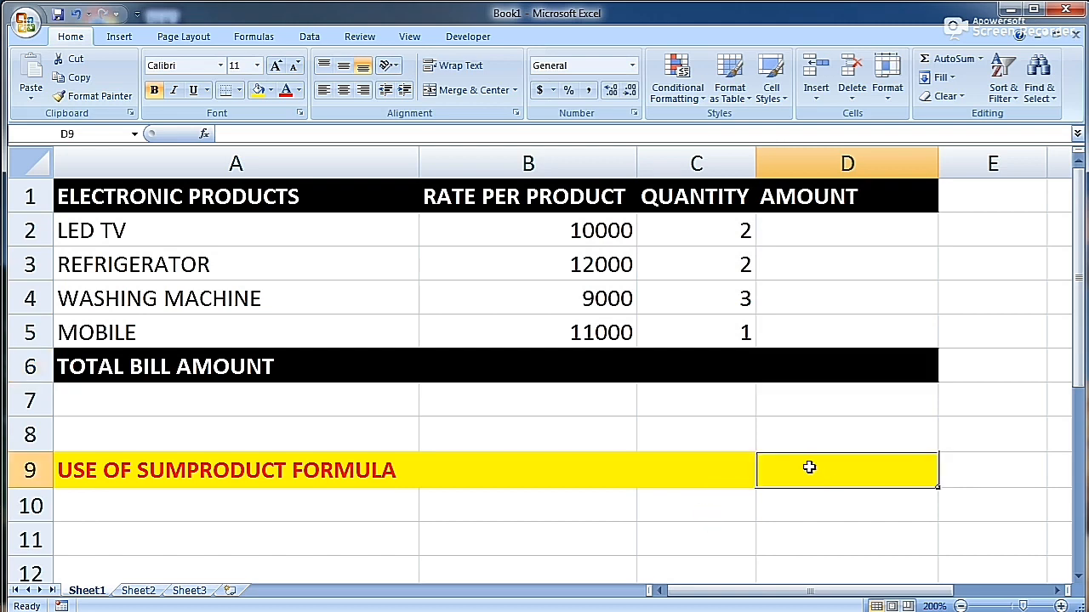
# Go through the product names in column A again and check each product's quantity in C2:C5
pyautogui.click(140, 268)
pyautogui.click(134, 291)
pyautogui.click(125, 332)
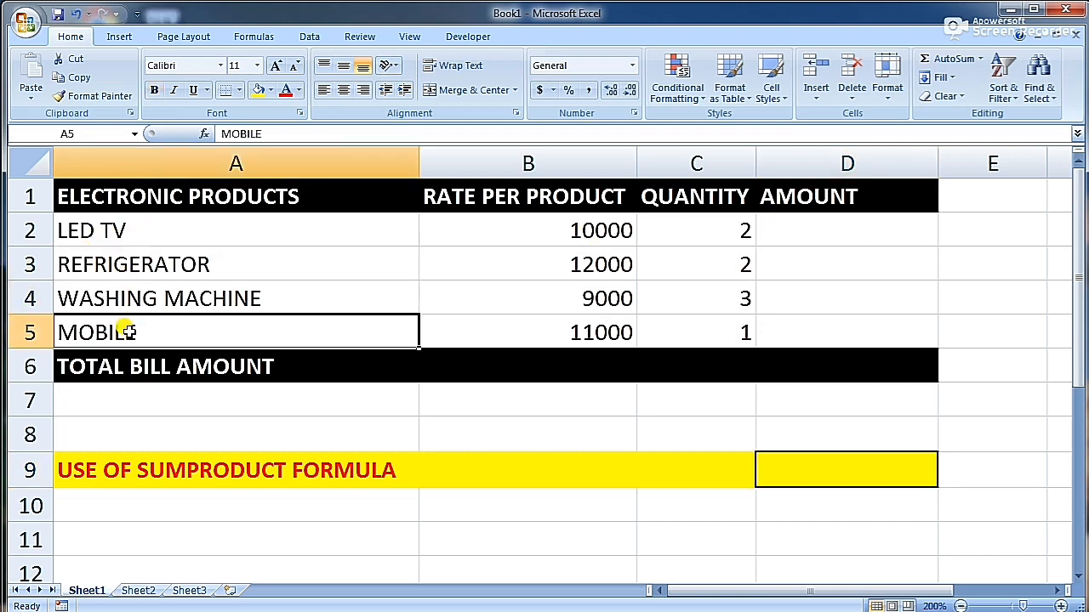
pyautogui.click(810, 226)
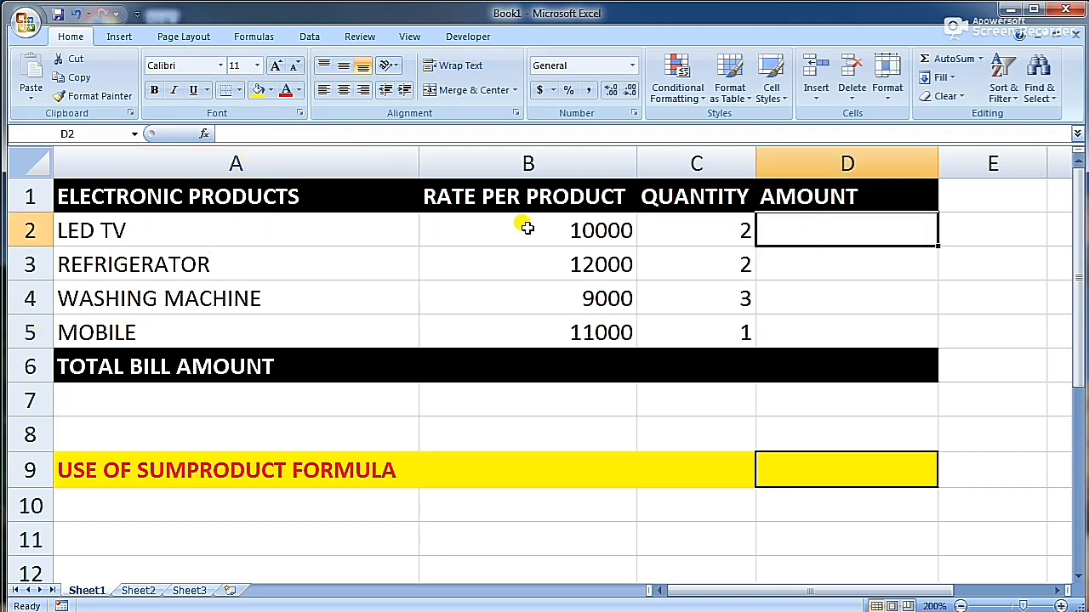
pyautogui.click(693, 224)
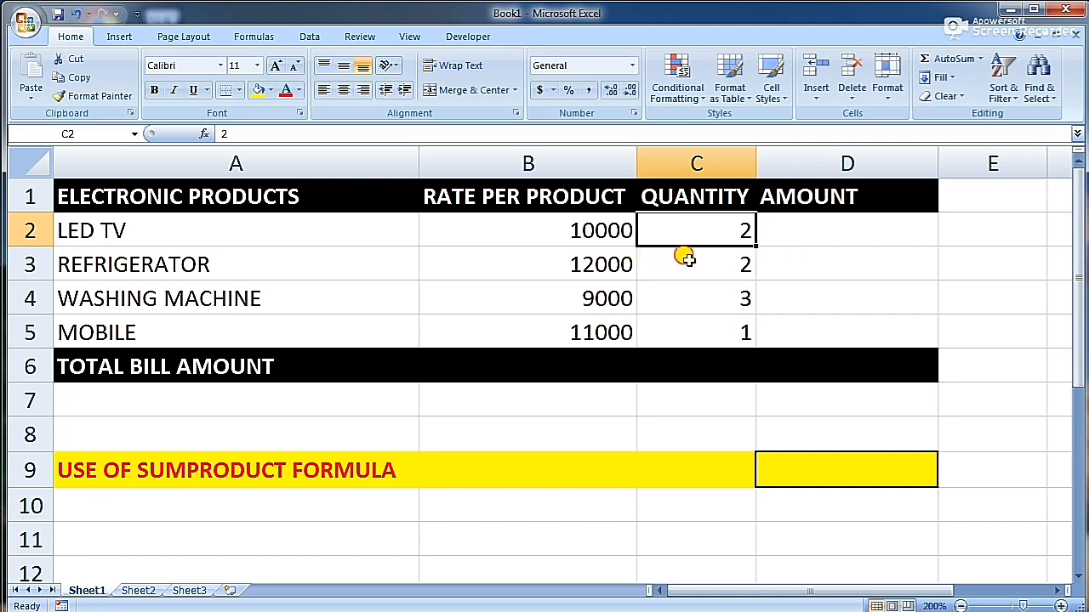
pyautogui.click(686, 257)
pyautogui.click(688, 289)
pyautogui.click(689, 340)
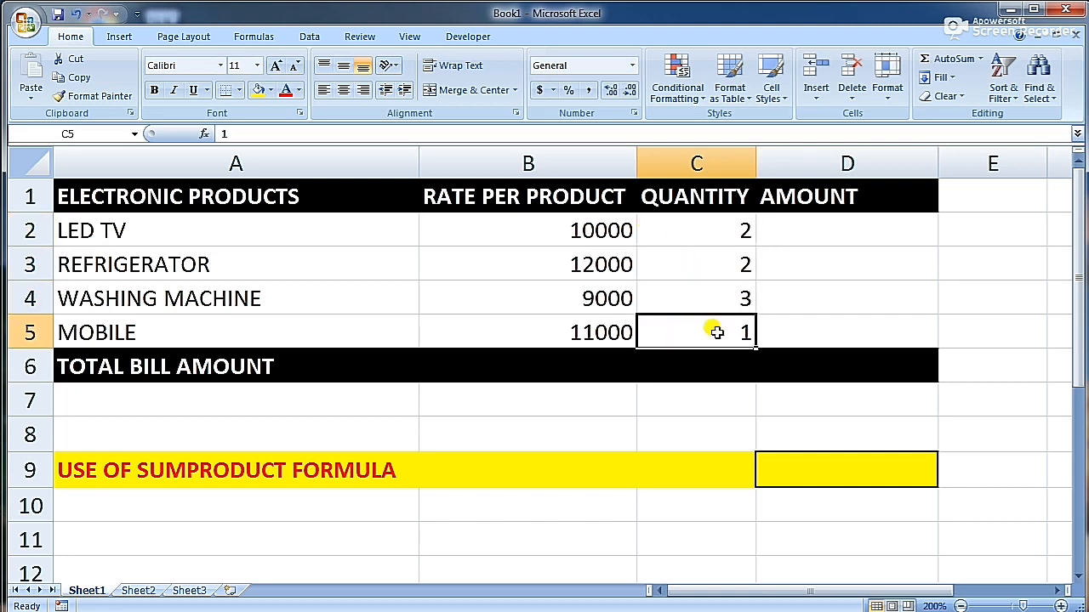
# Calculate the LED TV amount in D2 with =B2*C2 and fill the formula down to D5
pyautogui.click(810, 227)
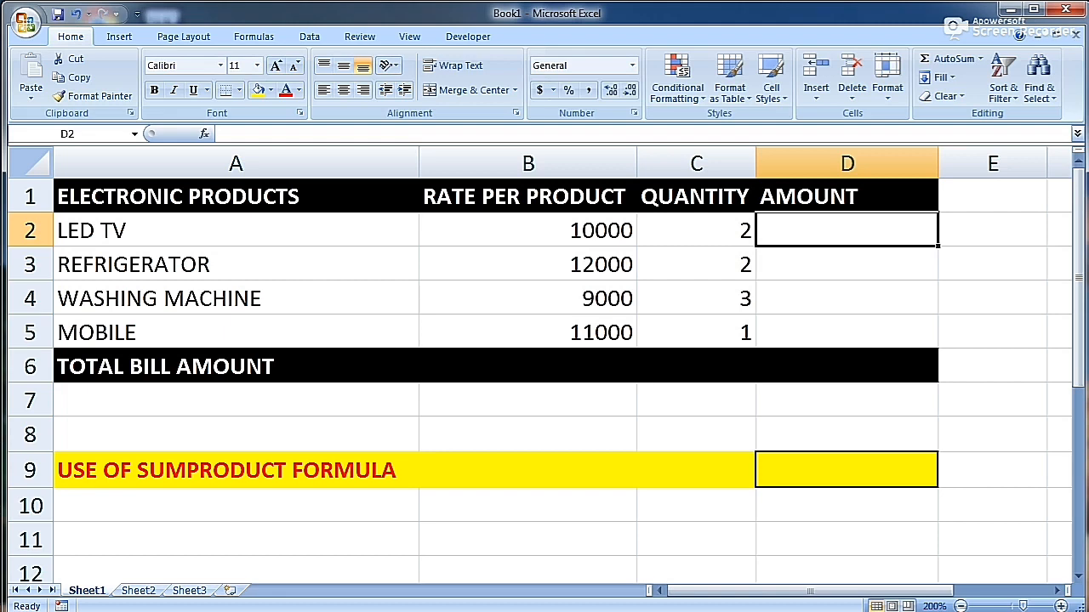
pyautogui.write('=')
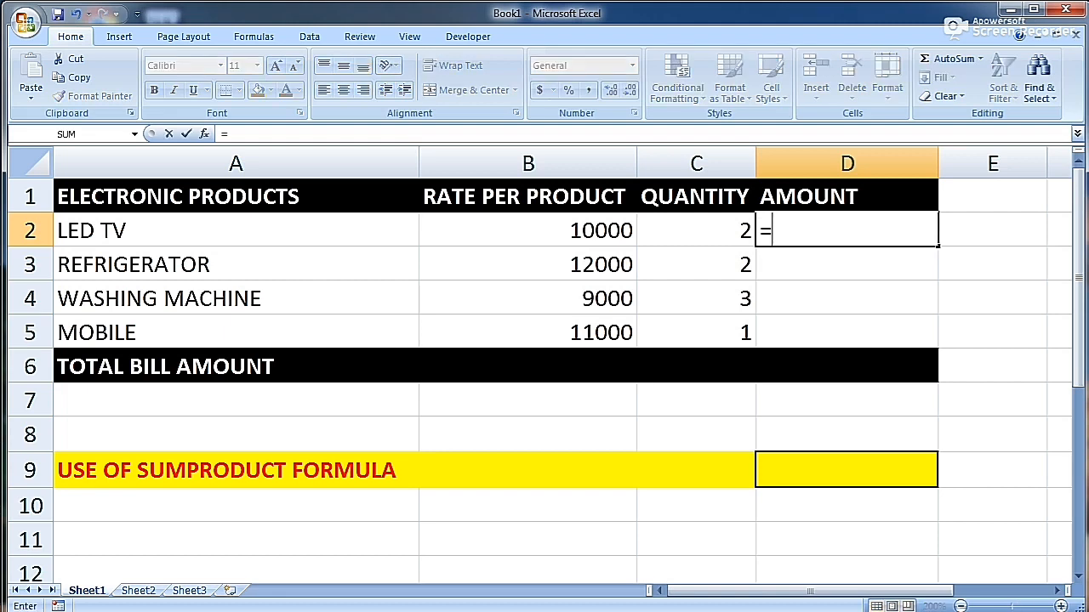
pyautogui.click(512, 227)
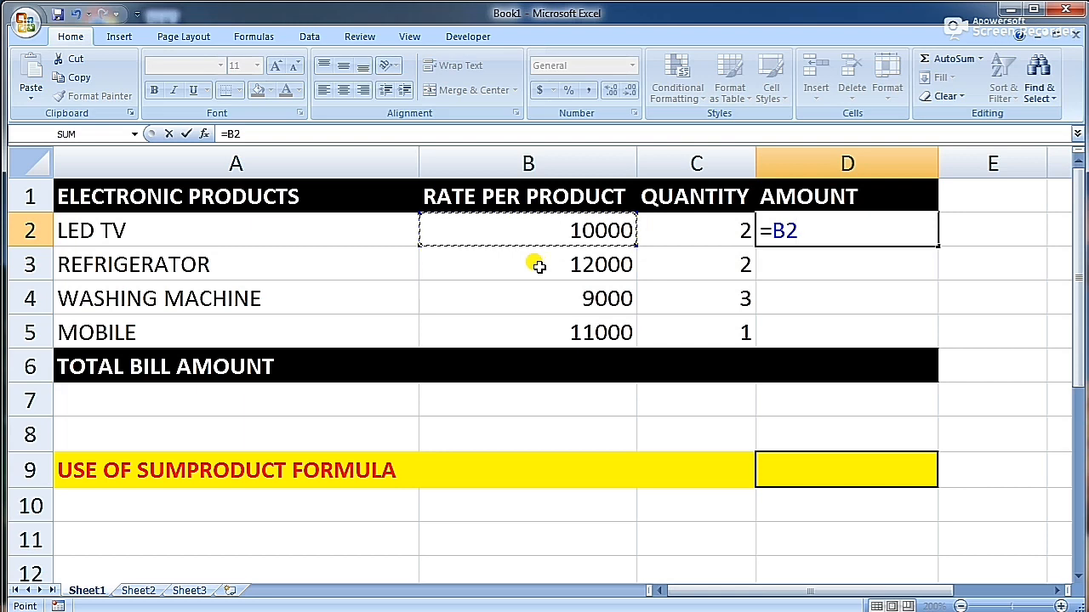
pyautogui.write('*')
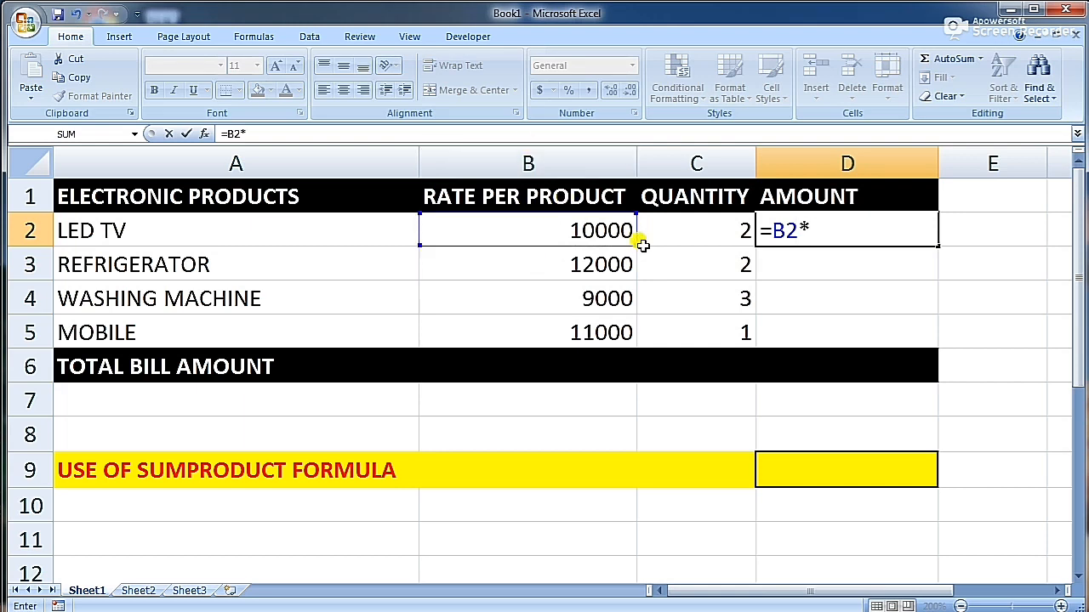
pyautogui.click(669, 228)
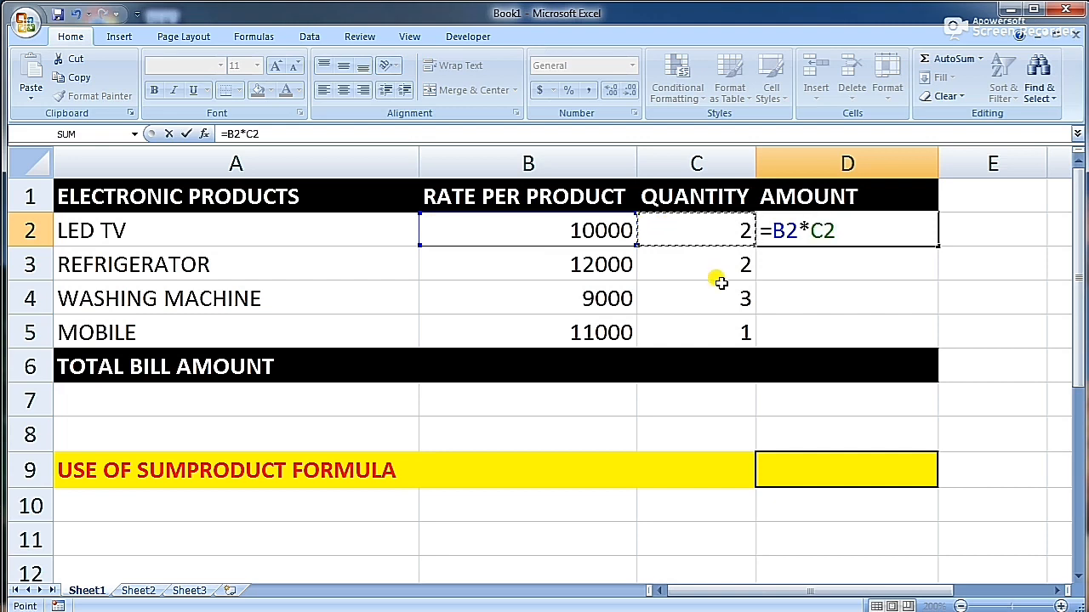
pyautogui.press('Return')
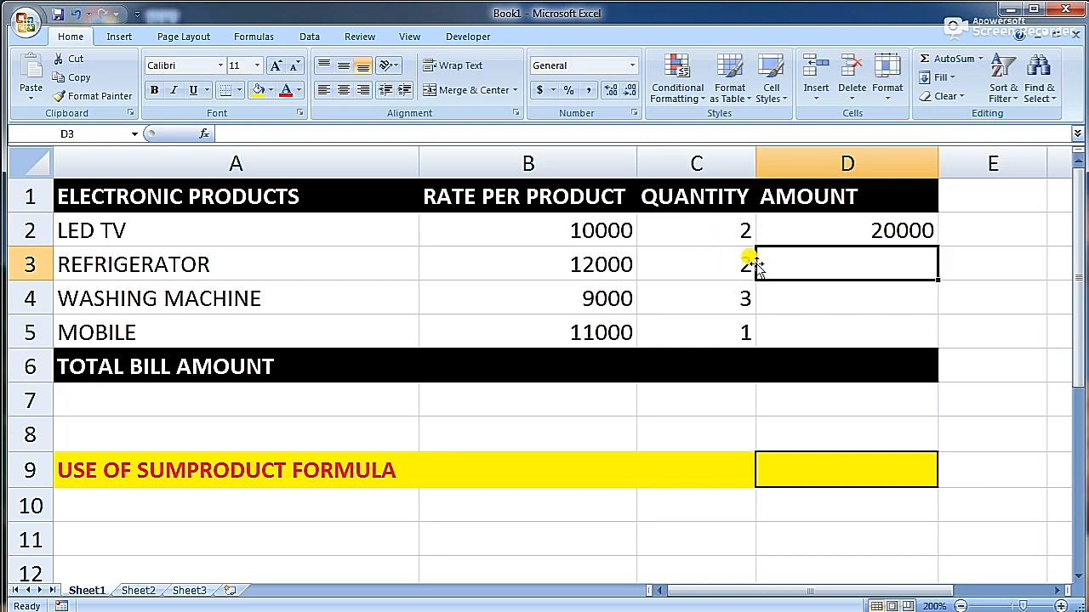
pyautogui.click(806, 234)
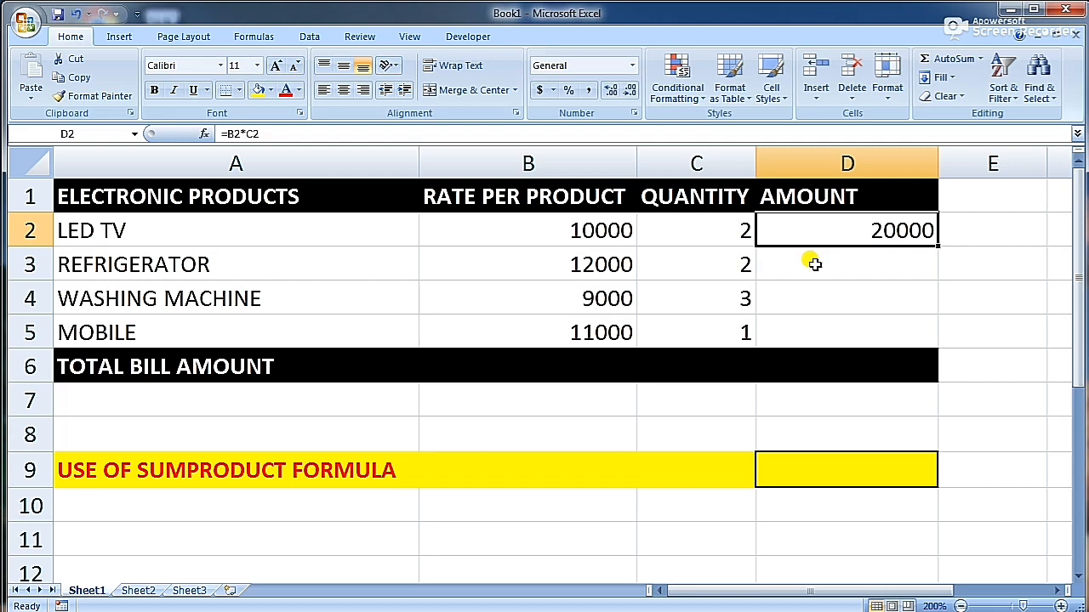
pyautogui.doubleClick(934, 244)
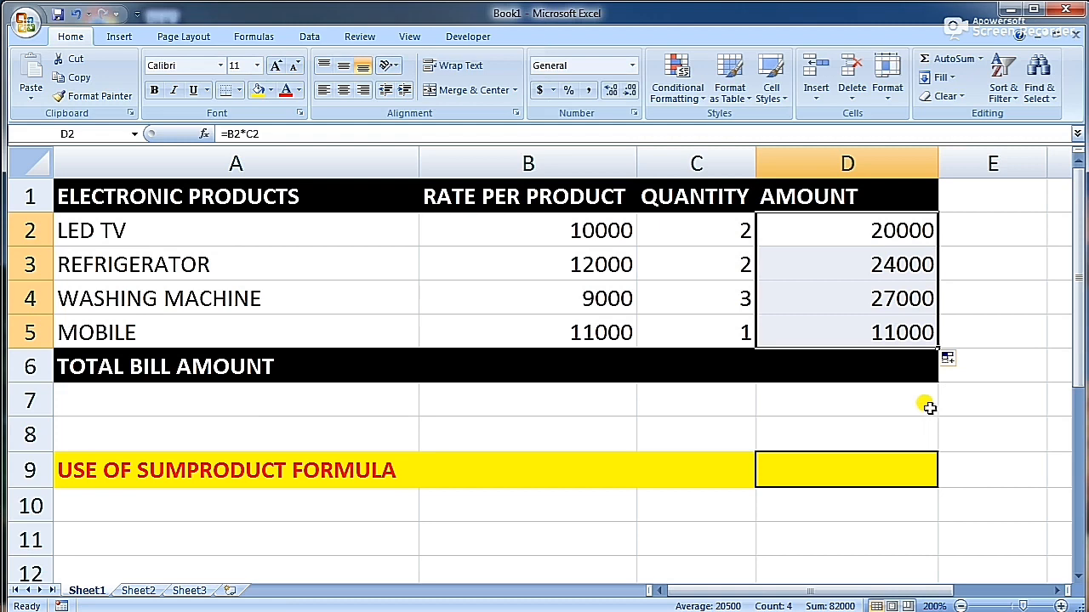
# Total the product amounts in the total bill cell D6 with =SUM(D2:D5)
pyautogui.click(814, 357)
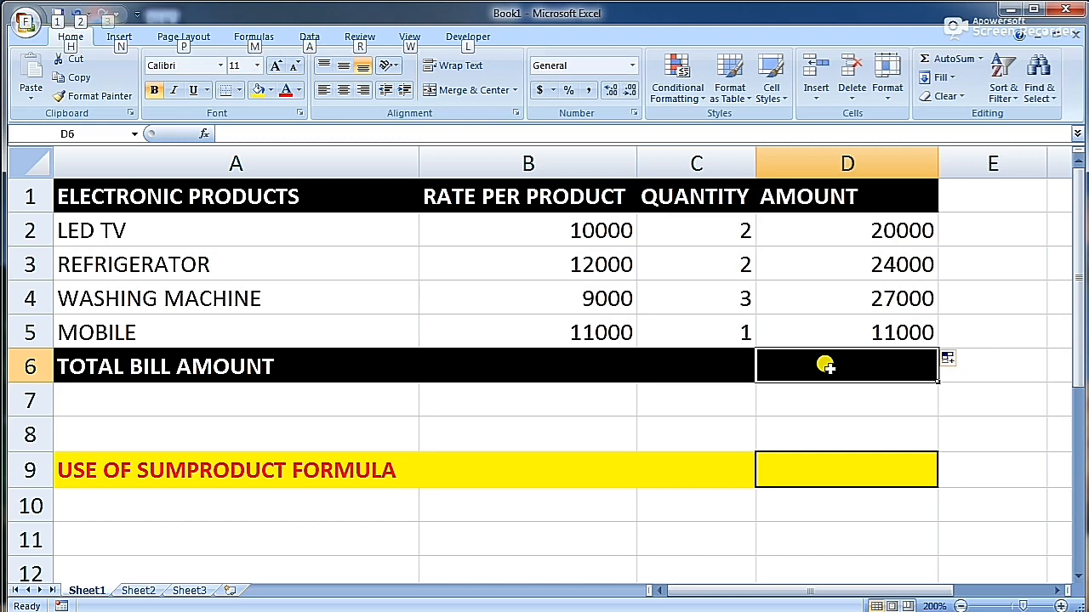
pyautogui.hotkey('alt', '=')
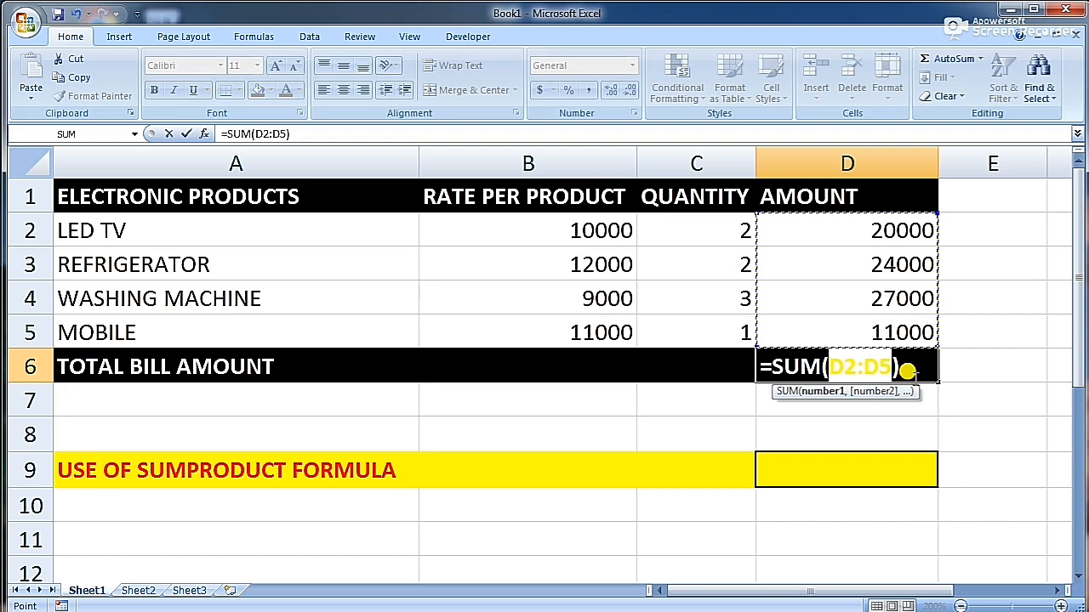
pyautogui.press('Return')
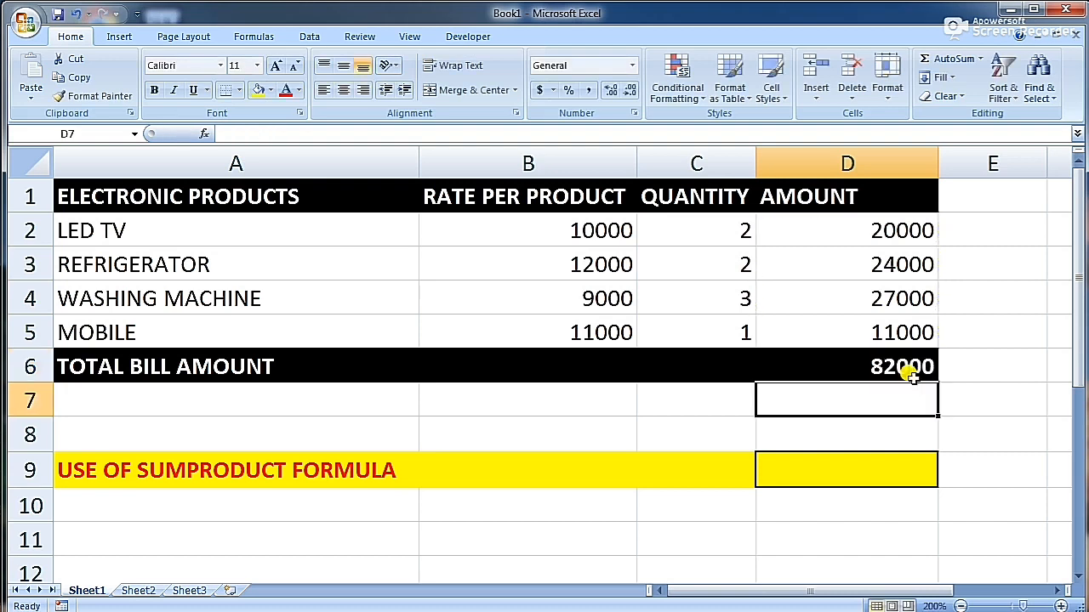
pyautogui.click(819, 362)
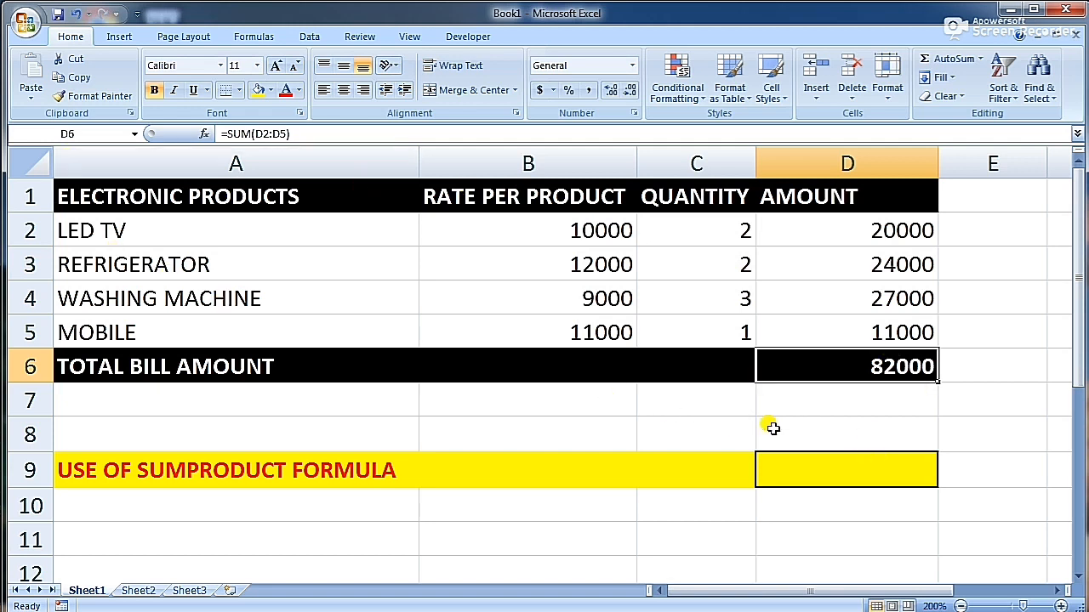
# Calculate the total bill in D9 directly from rates and quantities with =SUMPRODUCT(B2:B5,C2:C5)
pyautogui.click(793, 468)
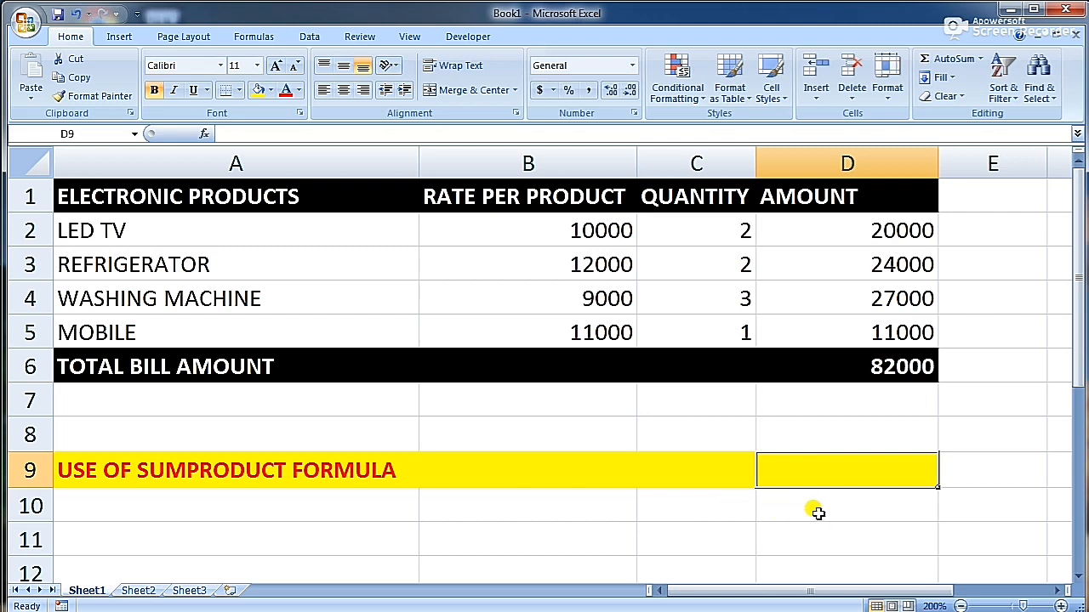
pyautogui.click(819, 511)
pyautogui.click(850, 360)
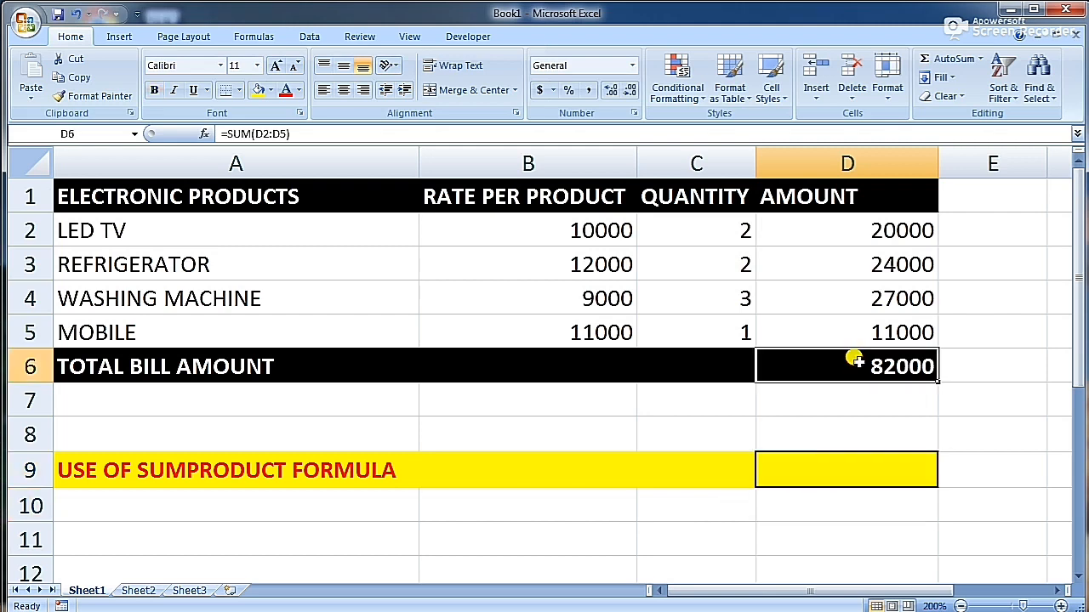
pyautogui.click(844, 468)
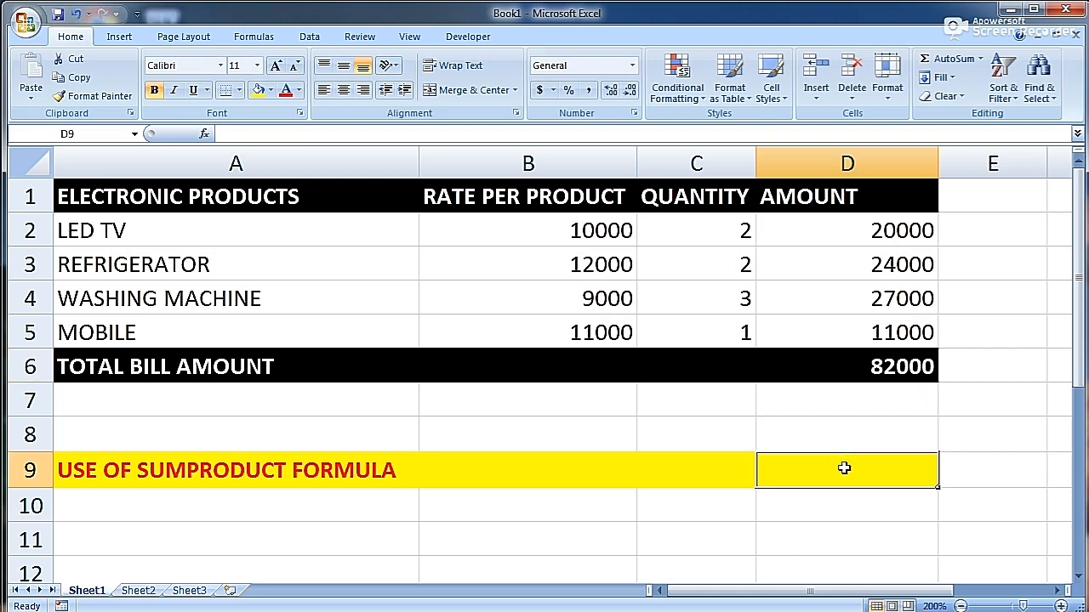
pyautogui.write('=SUMPRODUCT')
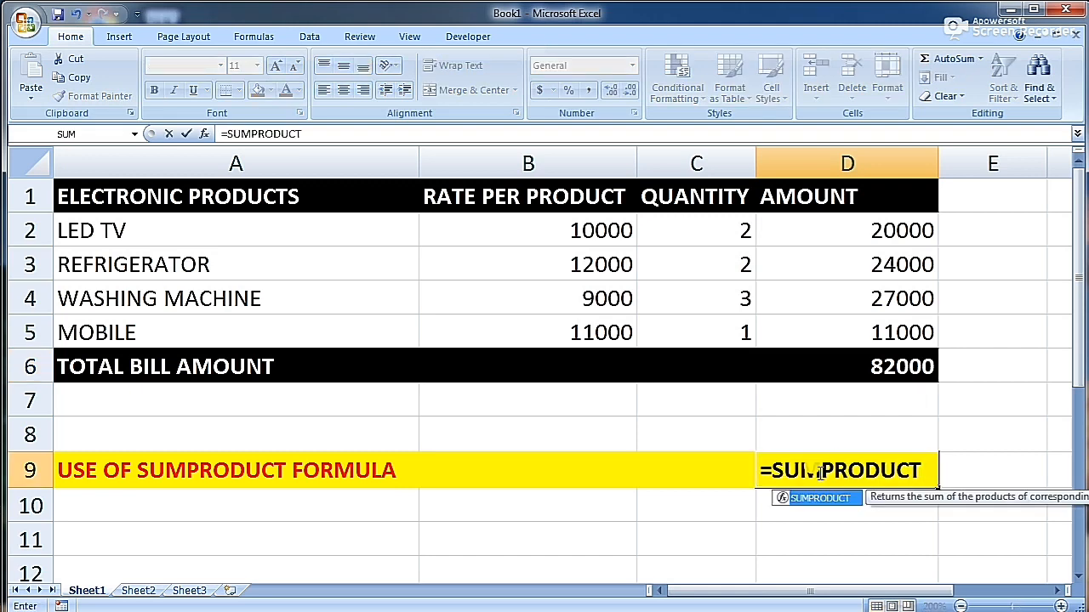
pyautogui.write('(')
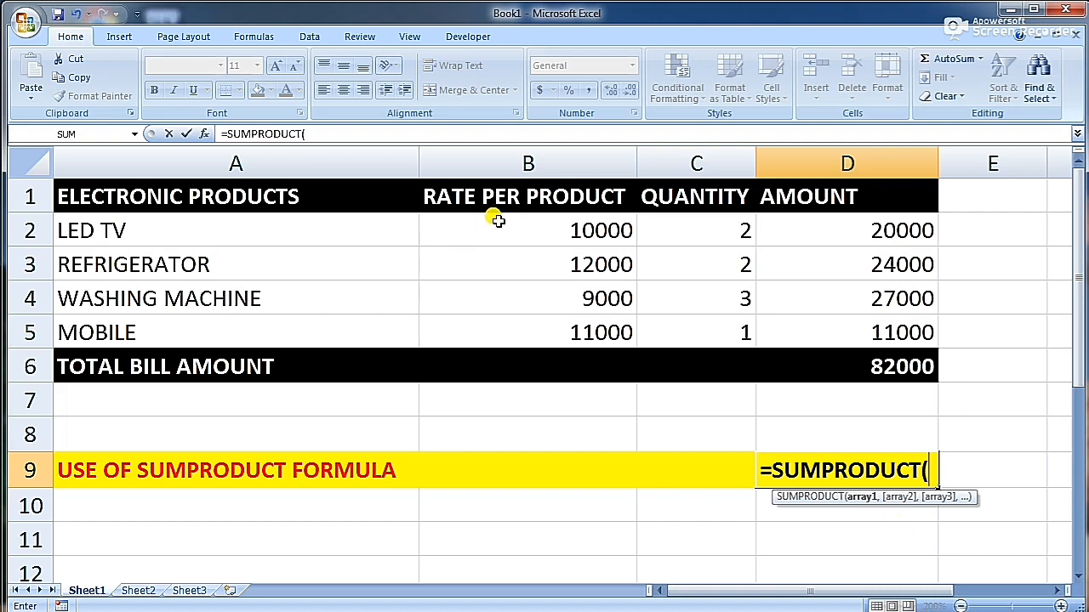
pyautogui.moveTo(497, 219); pyautogui.dragTo(499, 331)
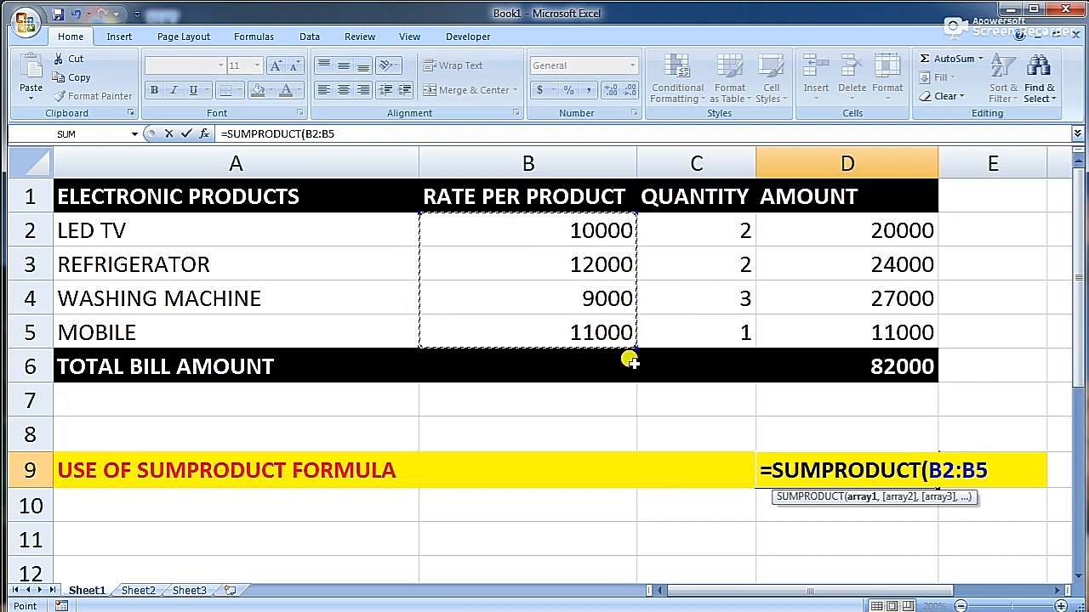
pyautogui.write(',')
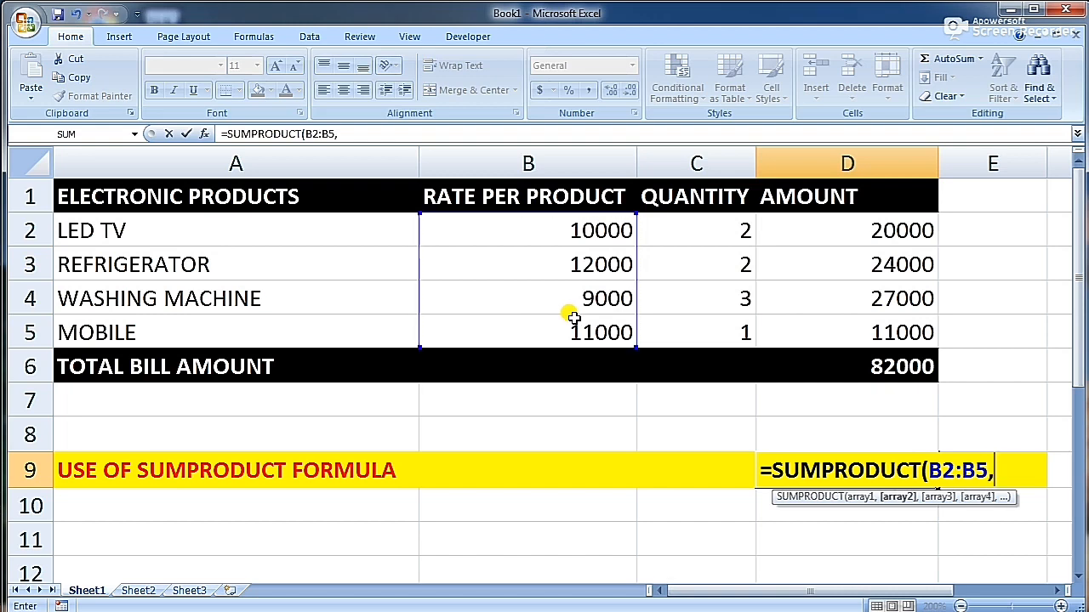
pyautogui.click(672, 218)
pyautogui.moveTo(673, 219); pyautogui.dragTo(681, 330)
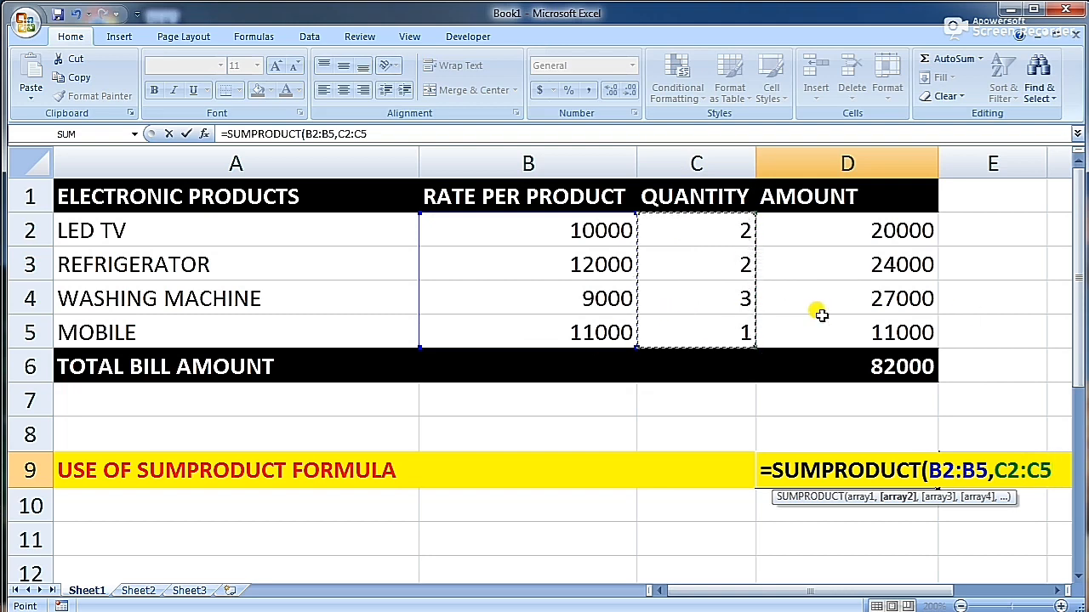
pyautogui.write(')')
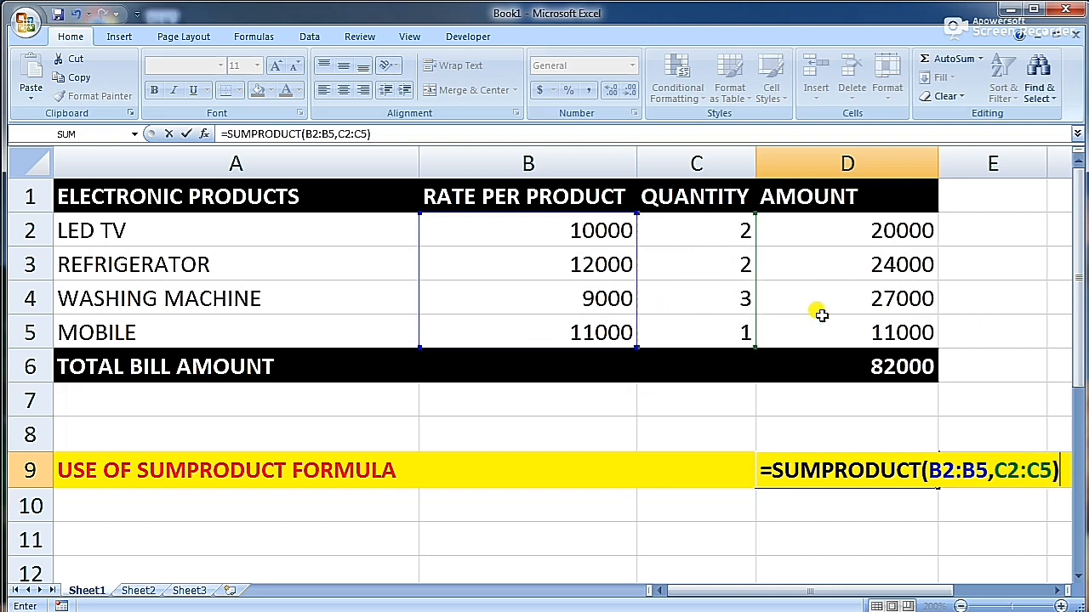
pyautogui.press('Return')
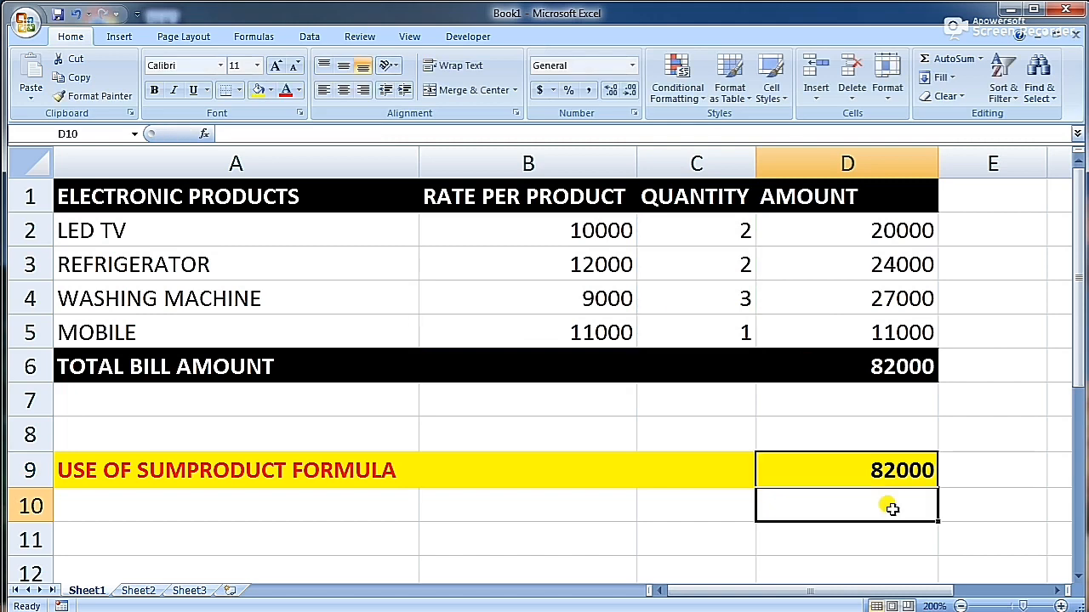
pyautogui.click(842, 475)
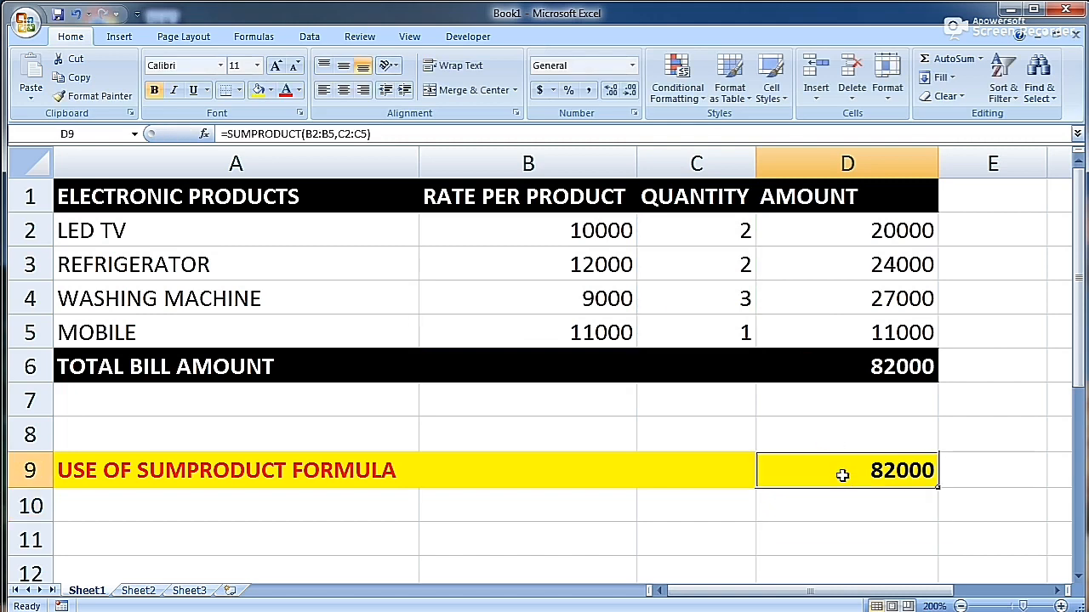
# Compare the SUM total bill in D6 with the SUMPRODUCT total in D9, checking both results and their formulas
pyautogui.click(832, 365)
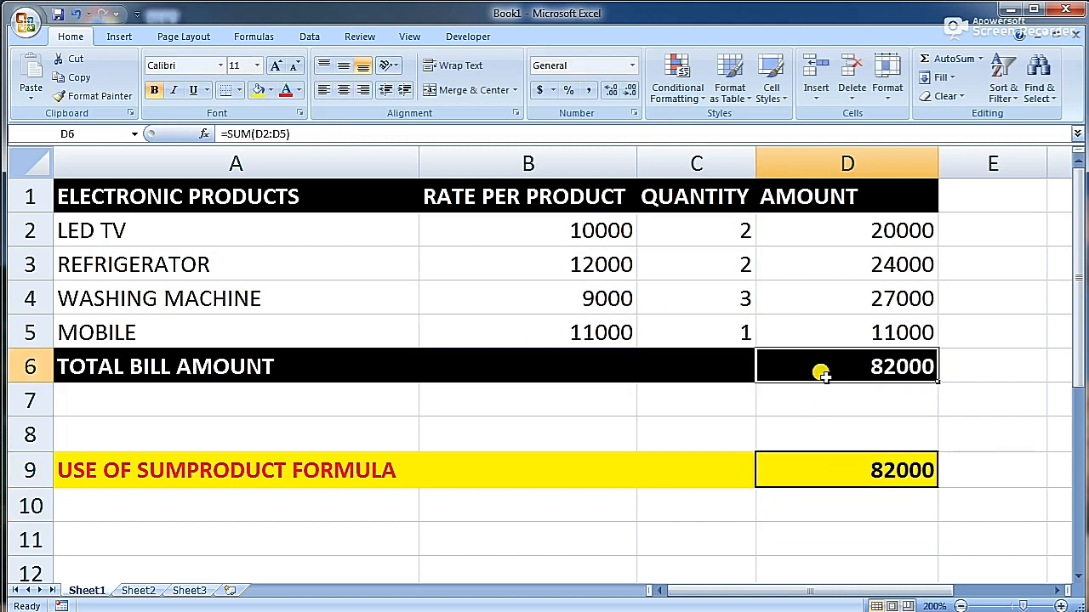
pyautogui.click(824, 467)
pyautogui.click(844, 364)
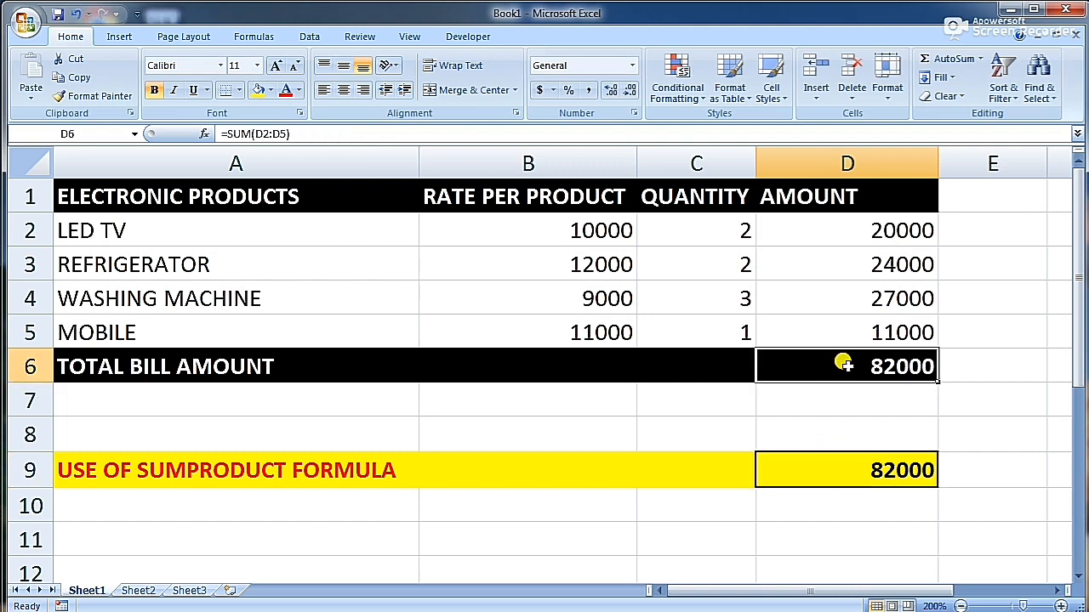
pyautogui.click(844, 455)
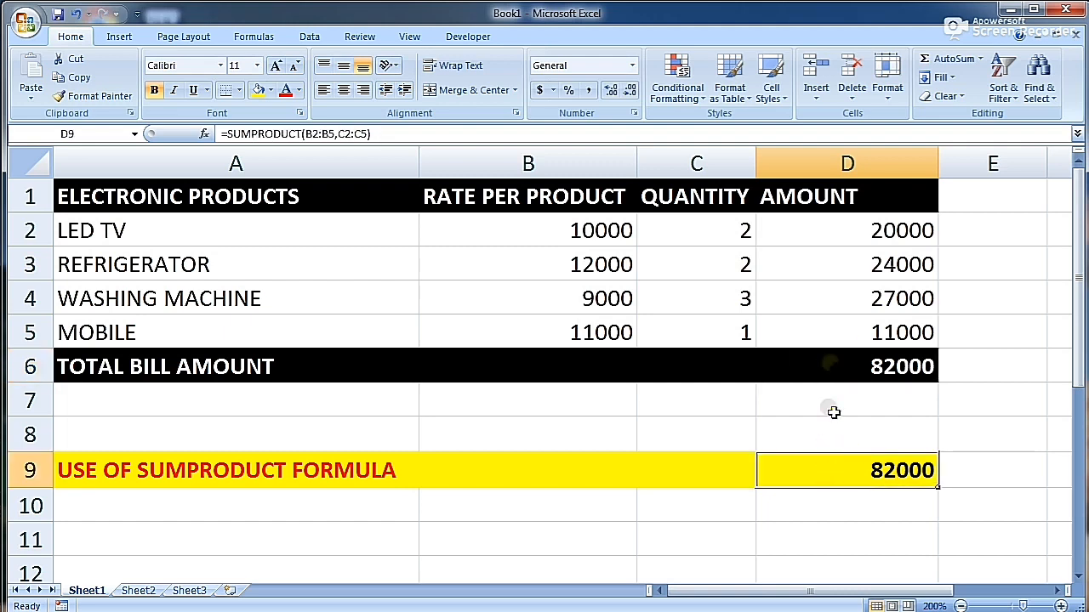
pyautogui.click(831, 364)
pyautogui.click(840, 470)
pyautogui.click(812, 368)
pyautogui.click(820, 471)
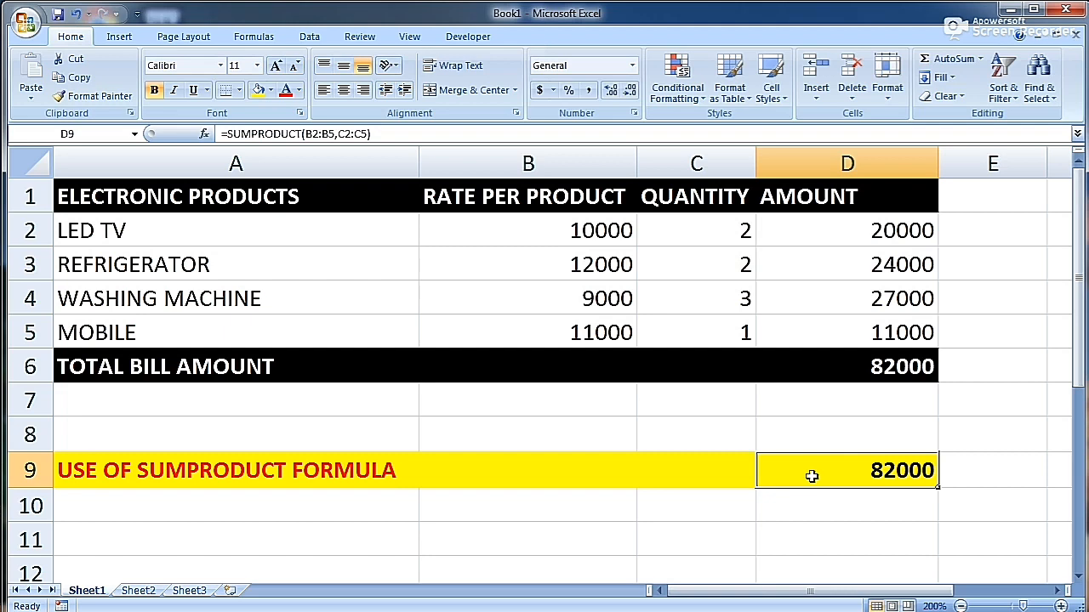
pyautogui.click(818, 365)
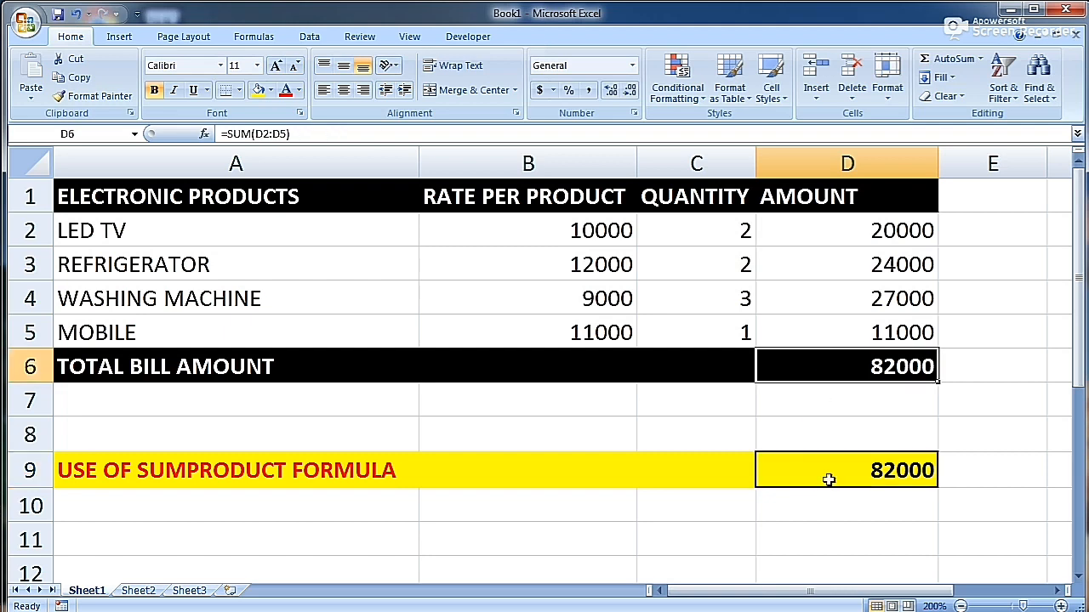
pyautogui.click(815, 473)
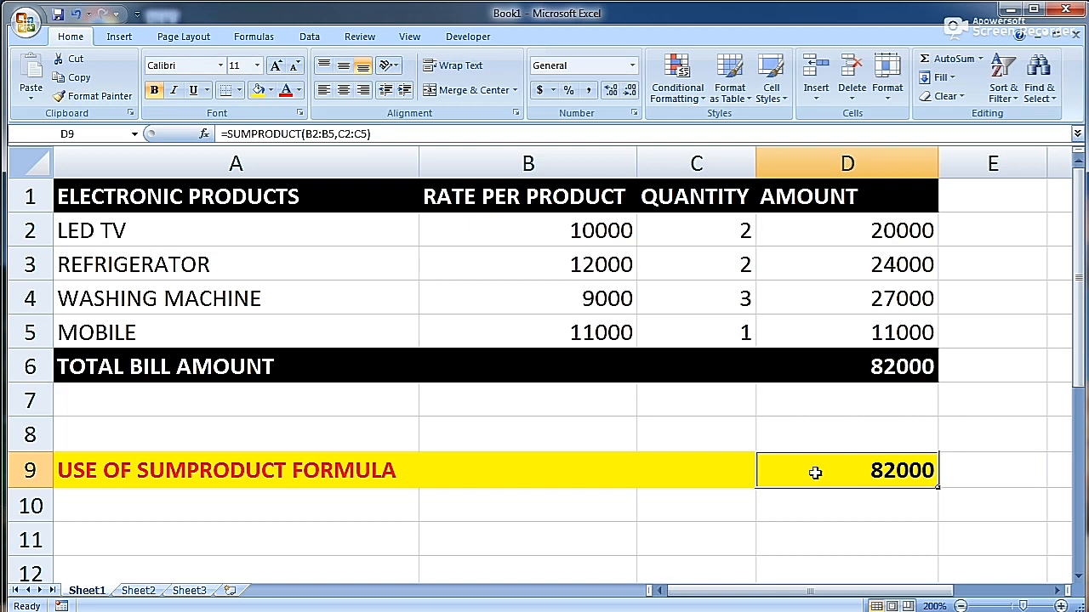